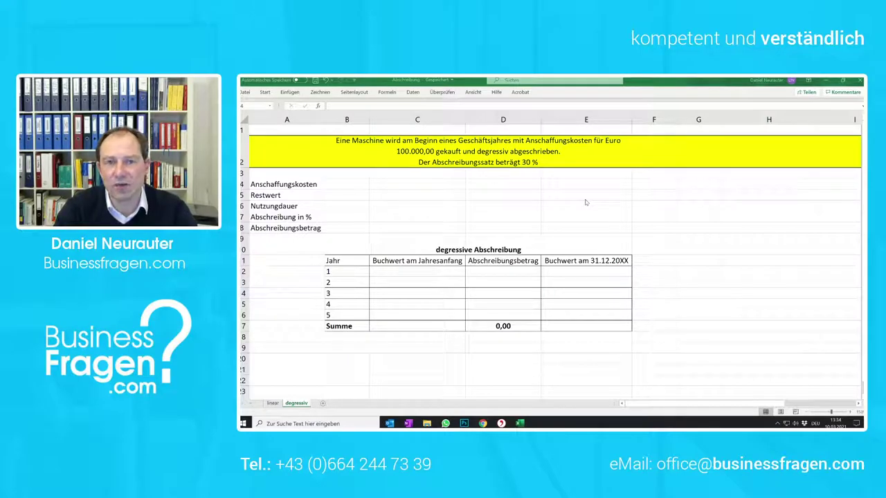
Enter 100000 as the acquisition cost in B4 and 30 as the depreciation rate in B7
{"action": "left_click", "coordinate": [351, 184]}
{"action": "type", "text": "100000"}
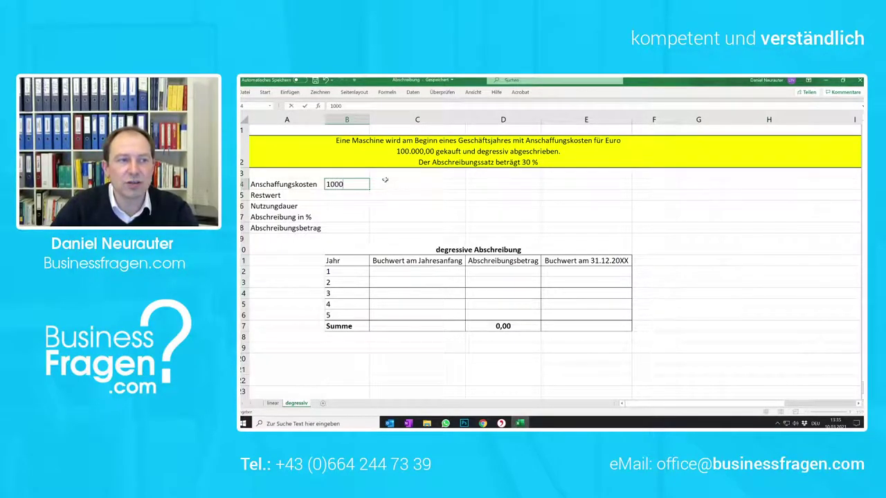
{"action": "key", "text": "Return"}
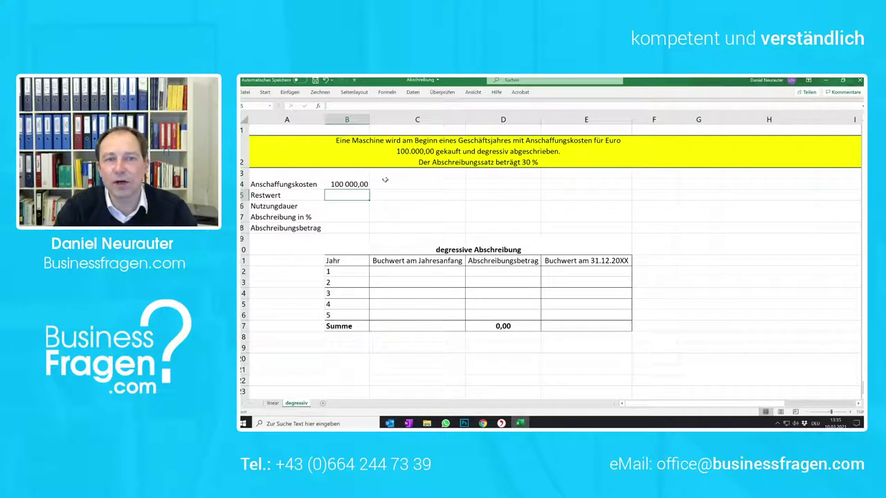
{"action": "left_click", "coordinate": [360, 216]}
{"action": "type", "text": "30"}
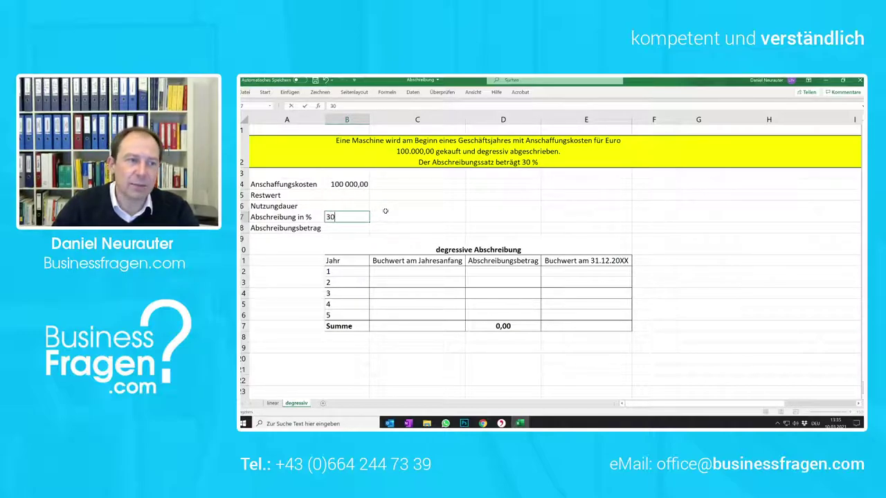
{"action": "key", "text": "Return"}
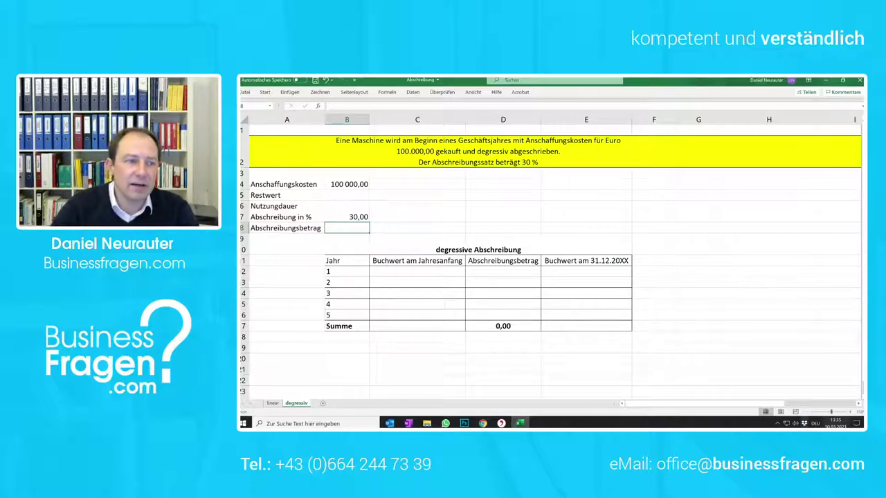
{"action": "left_click", "coordinate": [355, 218]}
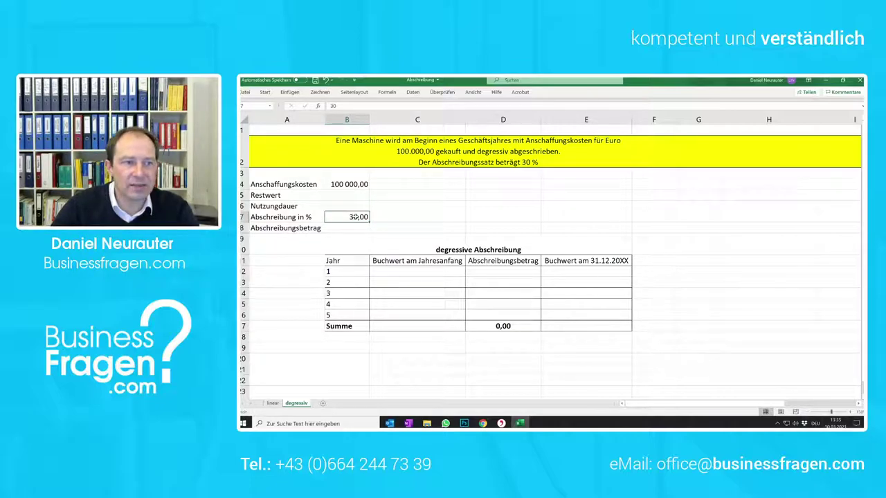
{"action": "key", "text": "Down"}
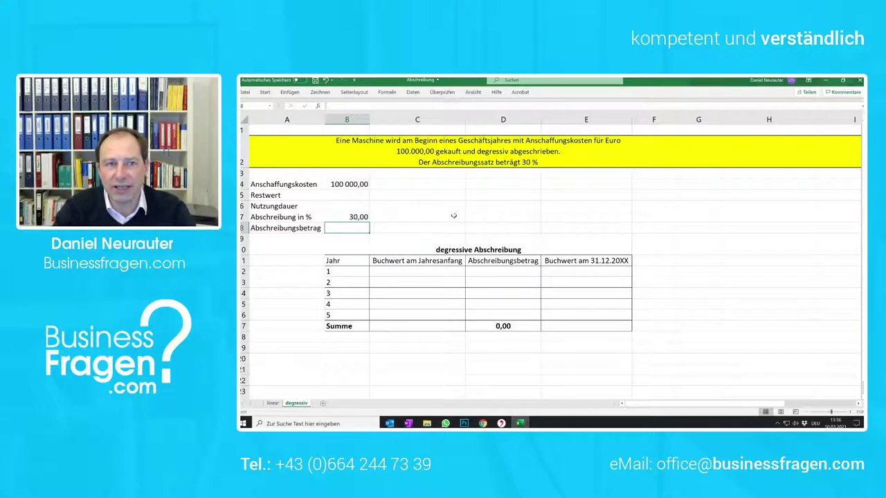
Enter 100000 as year 1's opening book value in C12
{"action": "left_click", "coordinate": [420, 273]}
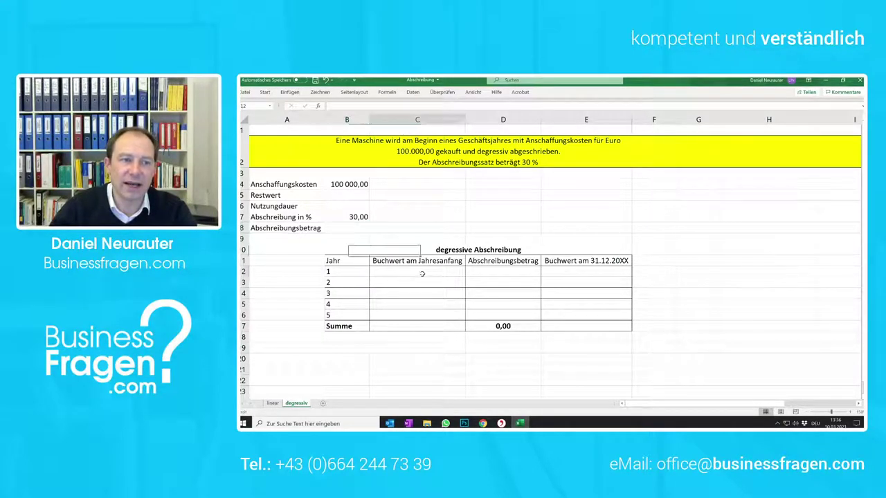
{"action": "type", "text": "10000"}
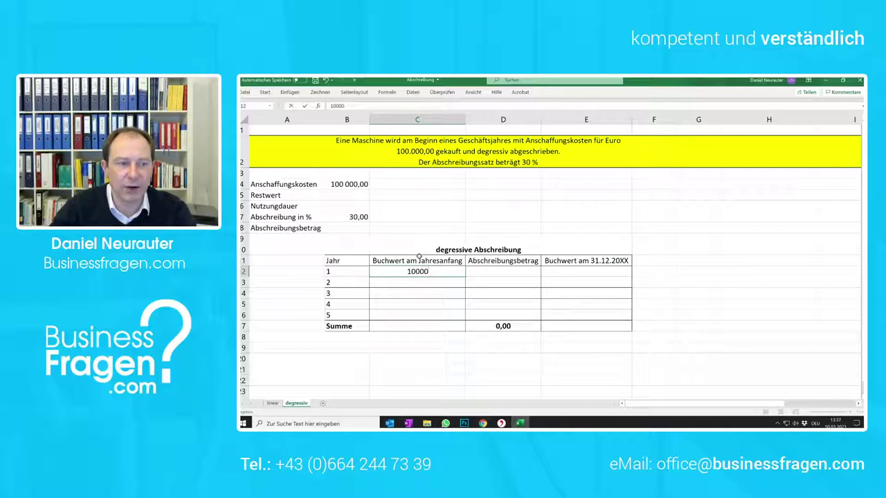
{"action": "type", "text": "0"}
{"action": "left_click", "coordinate": [670, 270]}
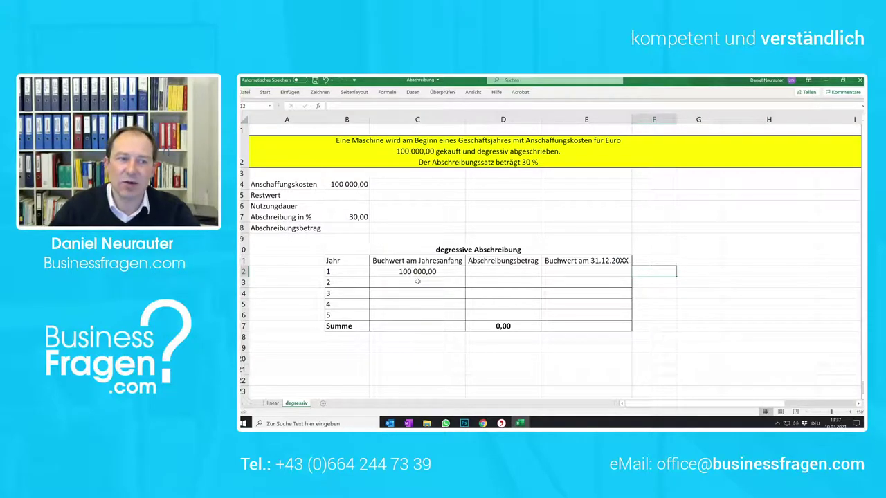
Give D12 the formula =C12*0,3, correcting the mistaken divisor, so depreciation shows 30 000,00
{"action": "left_click", "coordinate": [471, 274]}
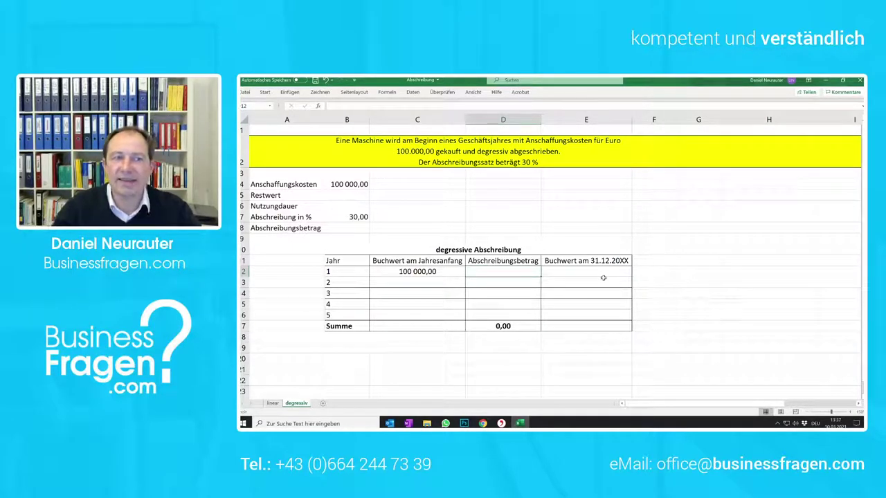
{"action": "type", "text": "="}
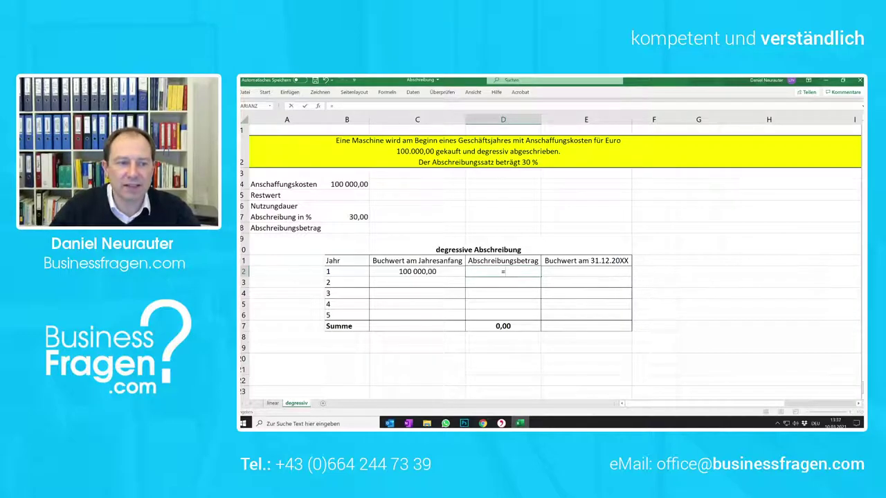
{"action": "left_click", "coordinate": [451, 270]}
{"action": "type", "text": "/"}
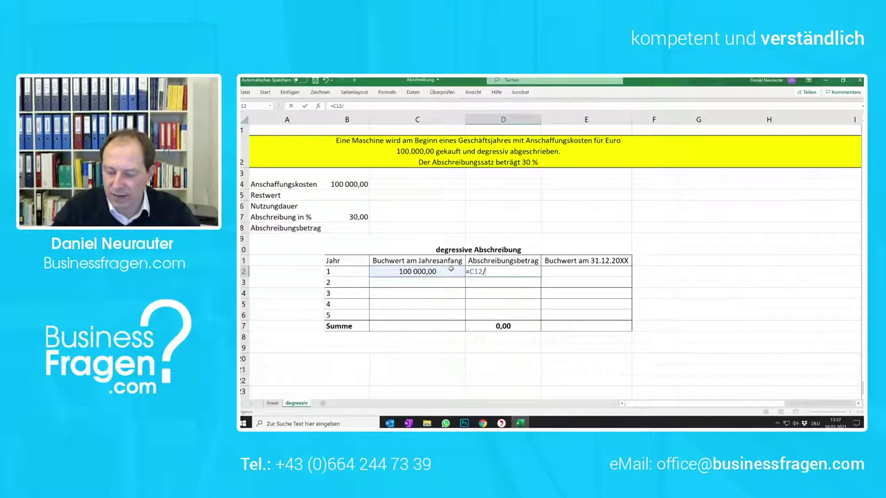
{"action": "type", "text": "0,3"}
{"action": "key", "text": "Return"}
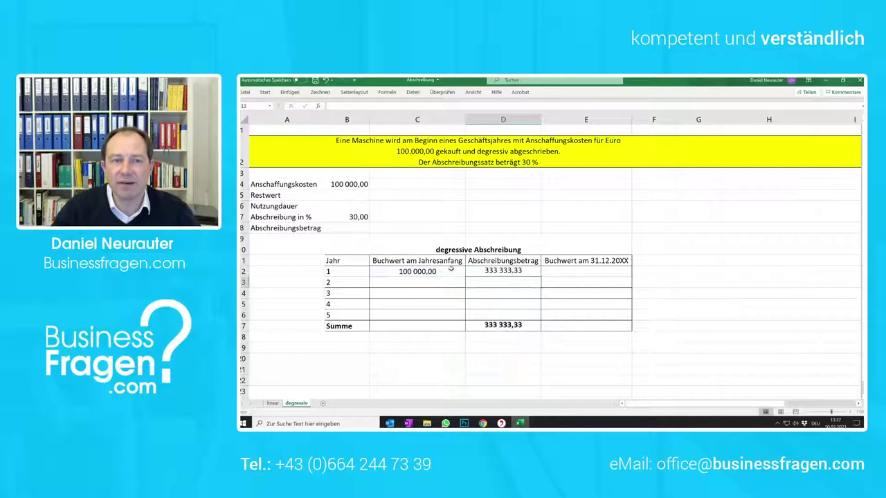
{"action": "left_click", "coordinate": [505, 275]}
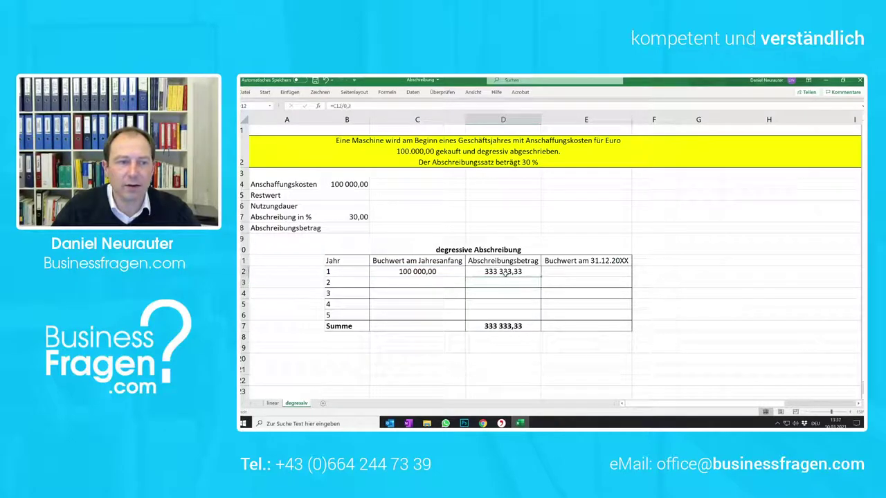
{"action": "key", "text": "F2"}
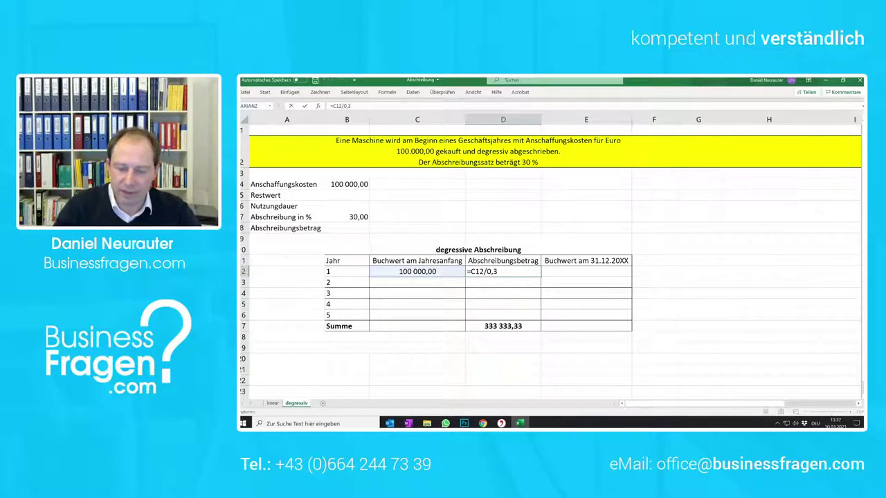
{"action": "key", "text": "BackSpace"}
{"action": "key", "text": "BackSpace"}
{"action": "key", "text": "BackSpace"}
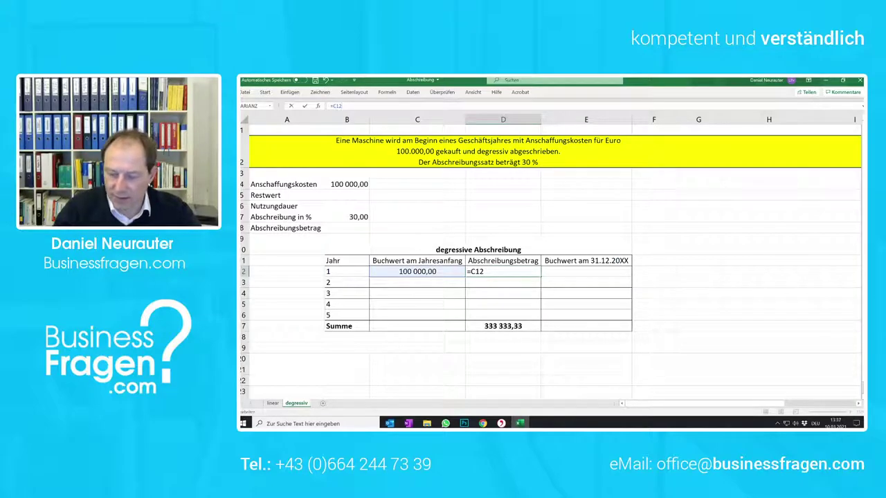
{"action": "type", "text": "*0,3"}
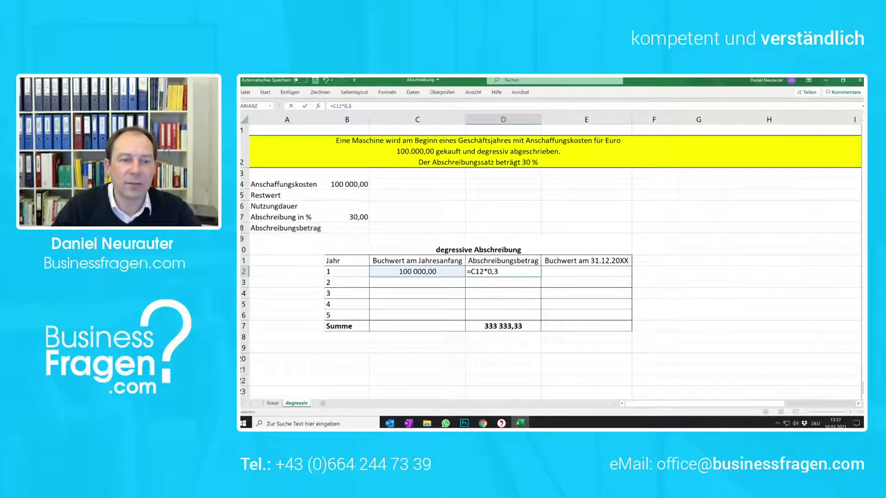
{"action": "key", "text": "Return"}
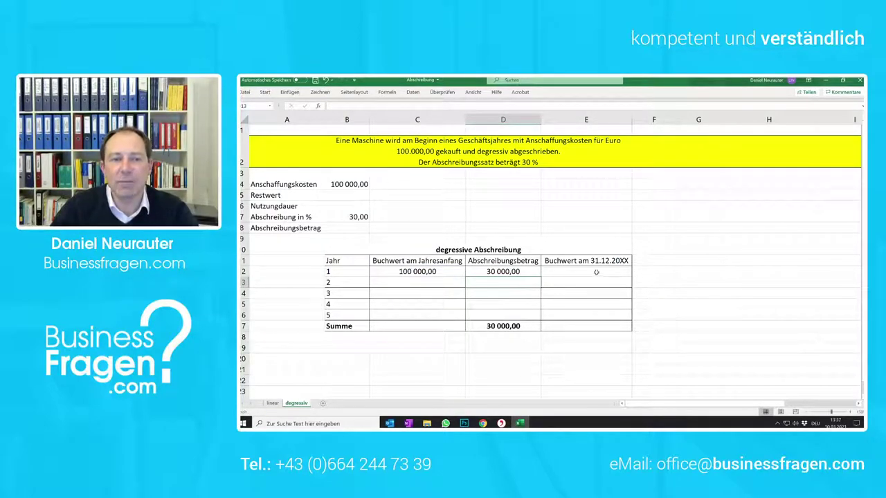
{"action": "left_click", "coordinate": [594, 271]}
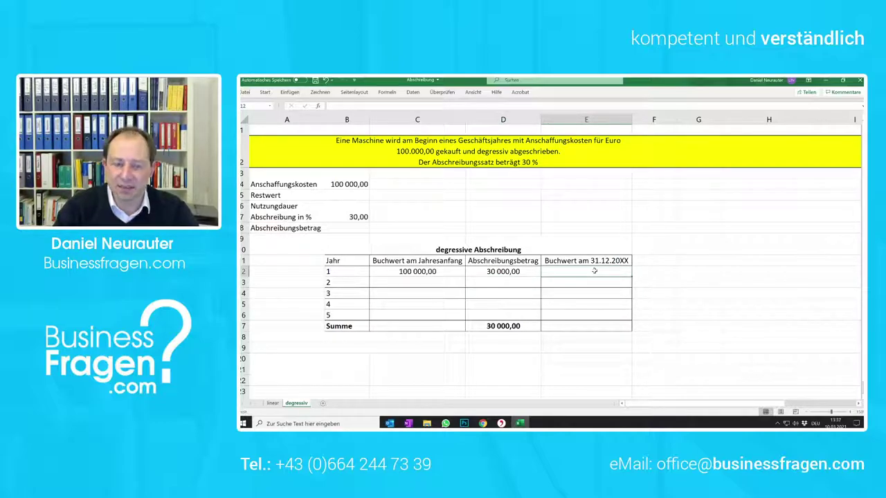
Set year 1's year-end book value E12 to =C12-D12, giving 70 000,00
{"action": "type", "text": "="}
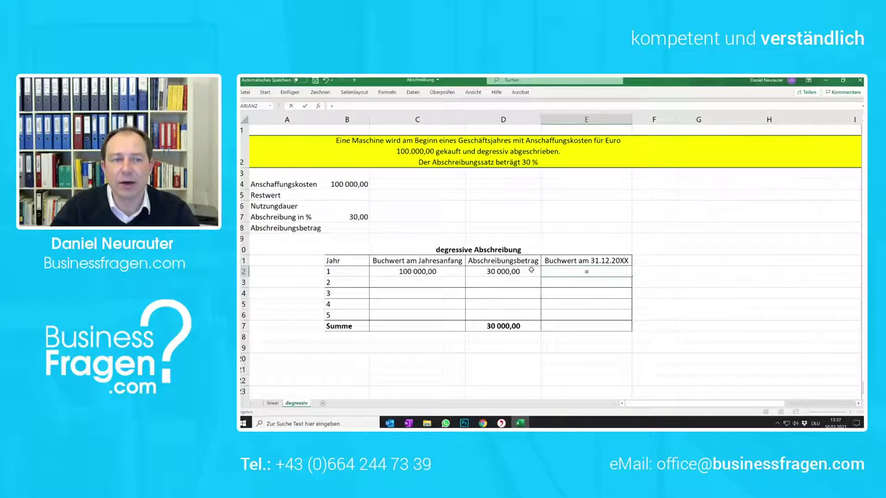
{"action": "left_click", "coordinate": [439, 272]}
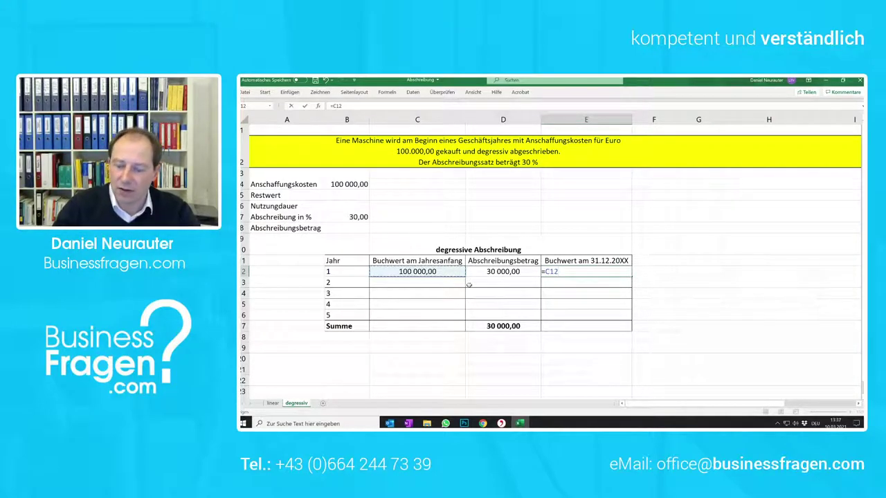
{"action": "type", "text": "-"}
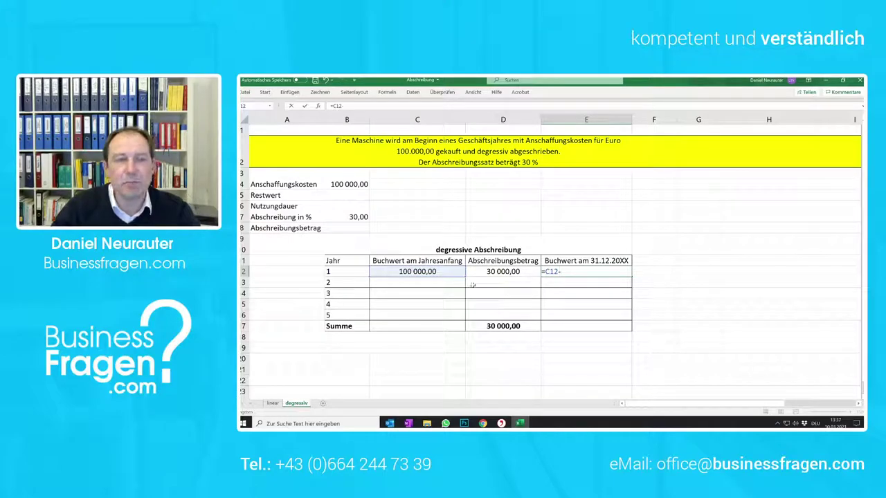
{"action": "left_click", "coordinate": [498, 272]}
{"action": "key", "text": "Return"}
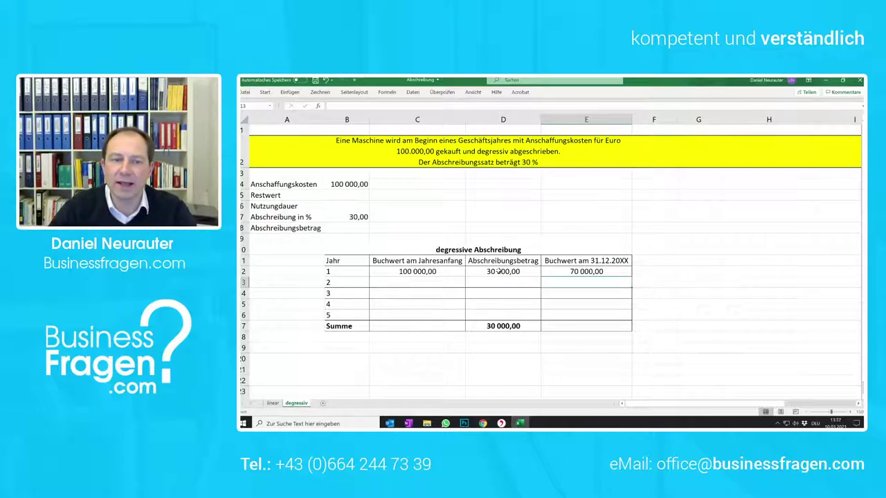
Enter 70000 as year 2's opening book value in C13
{"action": "left_click", "coordinate": [424, 282]}
{"action": "type", "text": "7"}
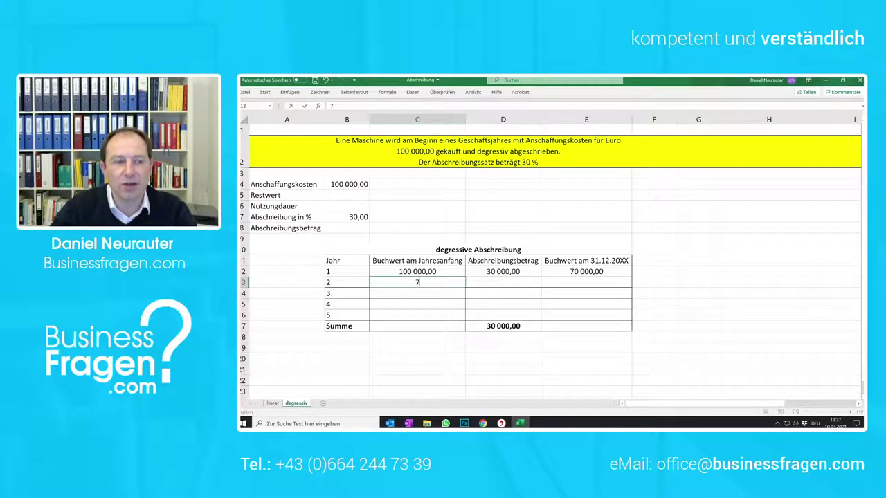
{"action": "type", "text": "0000"}
{"action": "key", "text": "Return"}
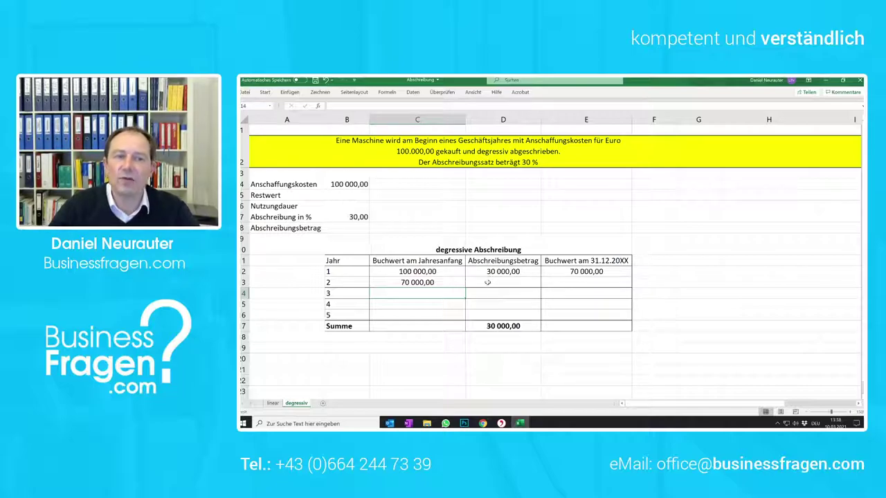
Set year 2's depreciation D13 to =C13*0,3, giving 21 000,00
{"action": "left_click", "coordinate": [487, 282]}
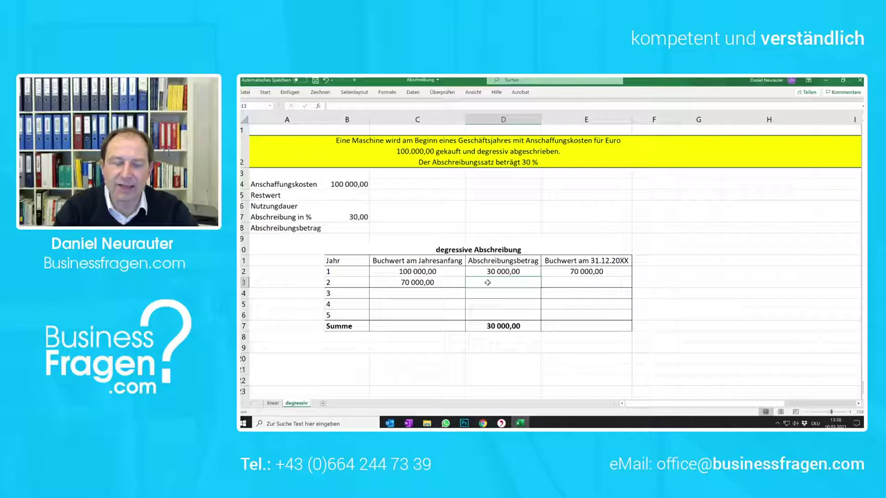
{"action": "type", "text": "="}
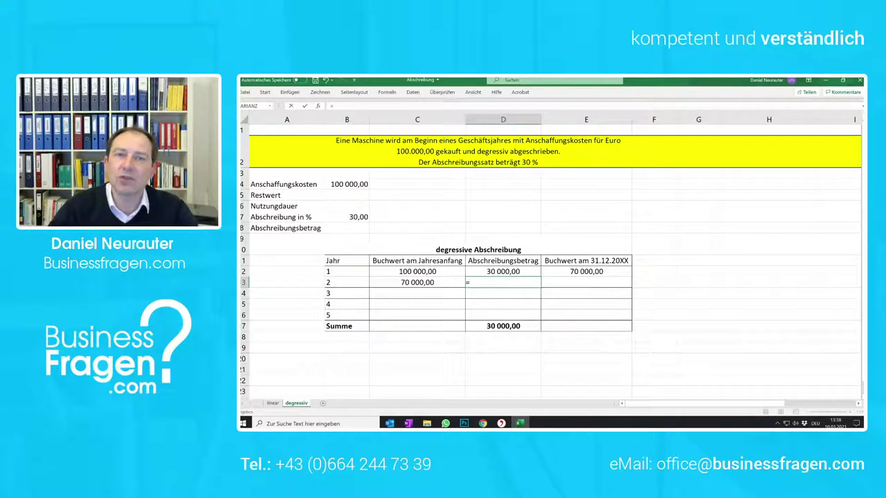
{"action": "left_click", "coordinate": [446, 283]}
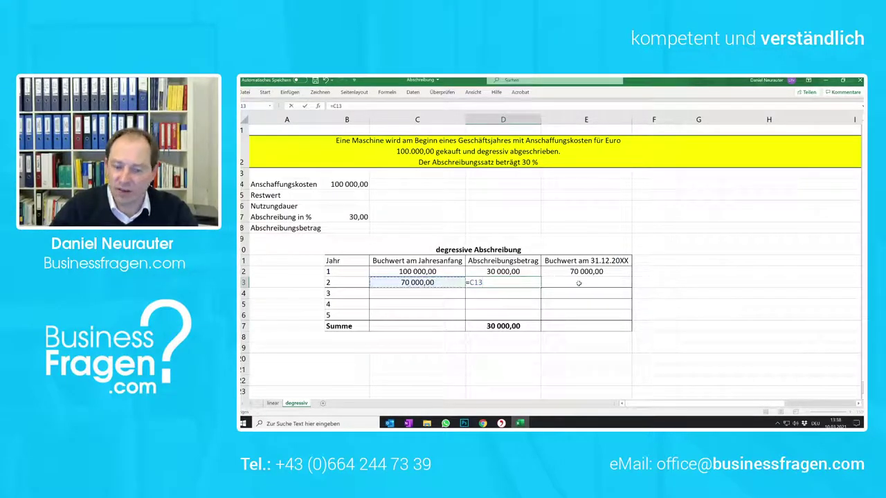
{"action": "type", "text": "*0,3"}
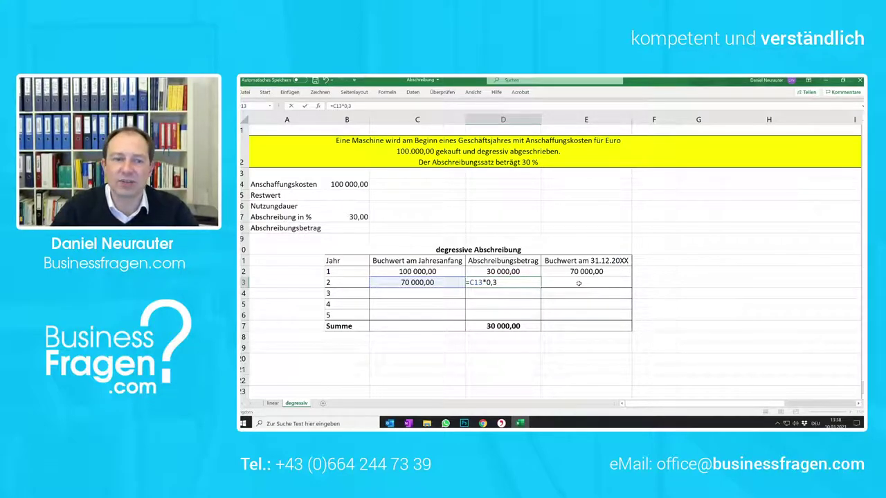
{"action": "key", "text": "Return"}
Set year 2's year-end book value E13 to =C13-D13, giving 49 000,00
{"action": "left_click", "coordinate": [581, 282]}
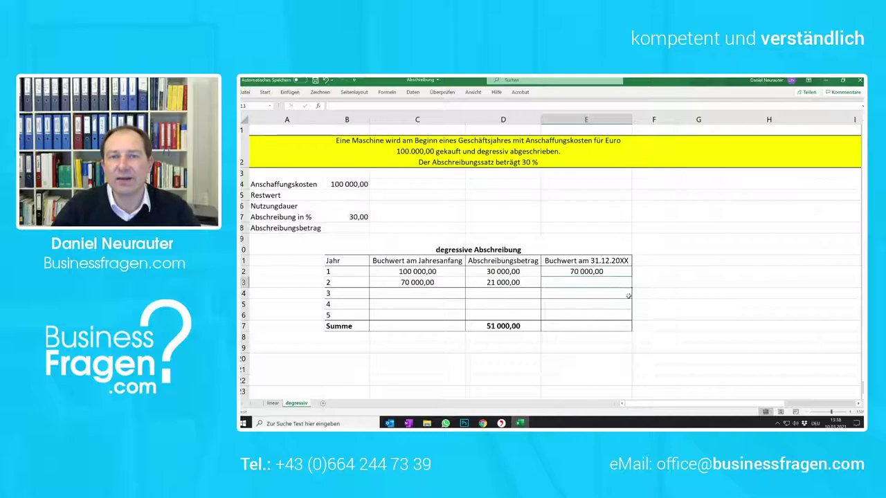
{"action": "type", "text": "="}
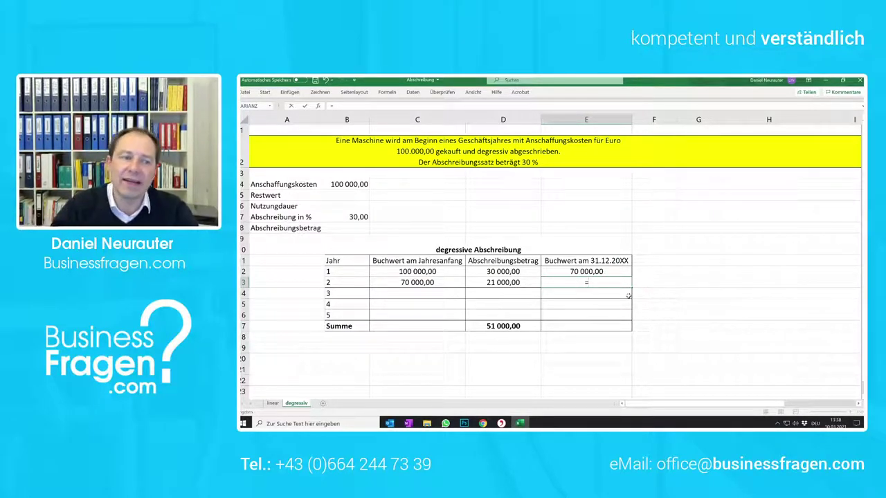
{"action": "left_click", "coordinate": [435, 281]}
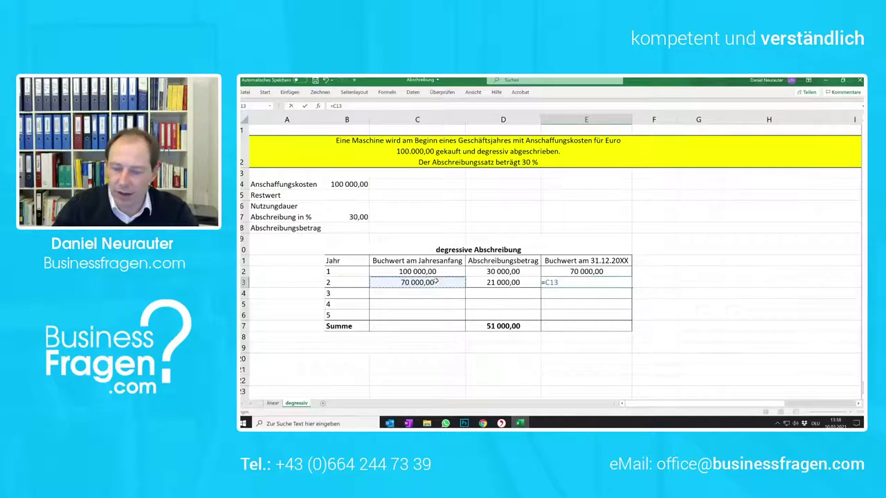
{"action": "type", "text": "-"}
{"action": "left_click", "coordinate": [482, 282]}
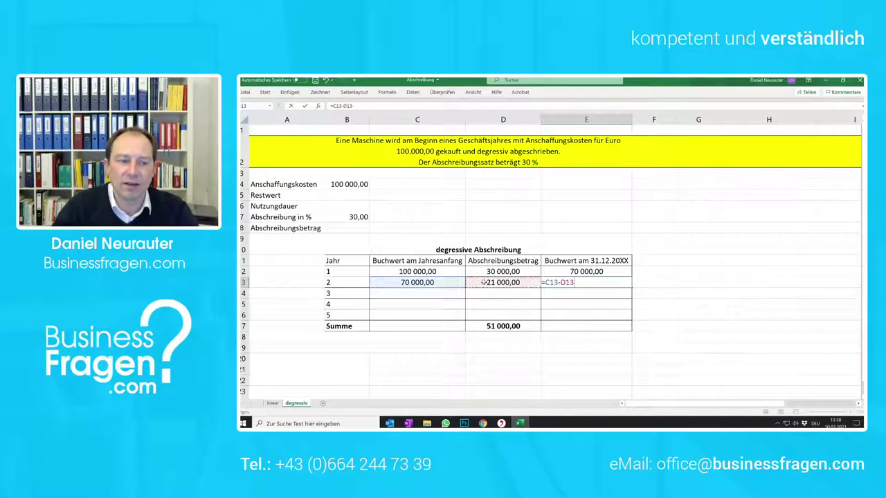
{"action": "key", "text": "Return"}
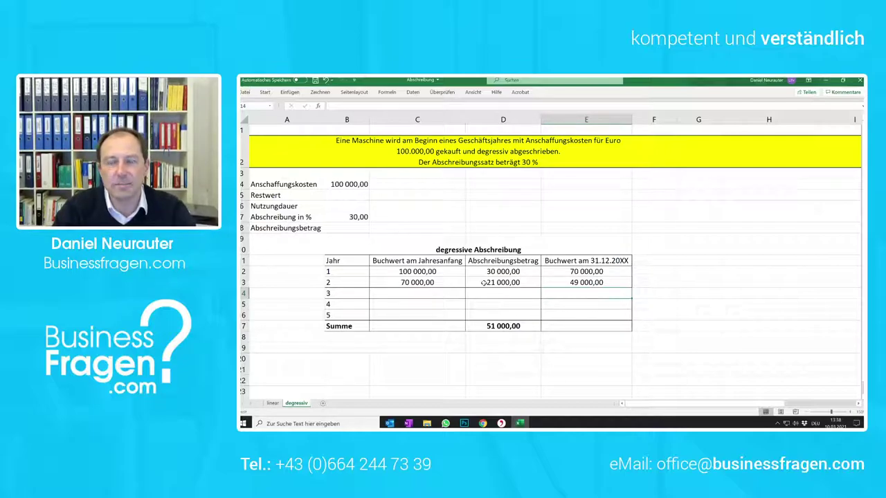
Enter 49 000 in C14 and depreciation formula =C14*0,3 in D14 (14 700,00)
{"action": "left_click", "coordinate": [406, 294]}
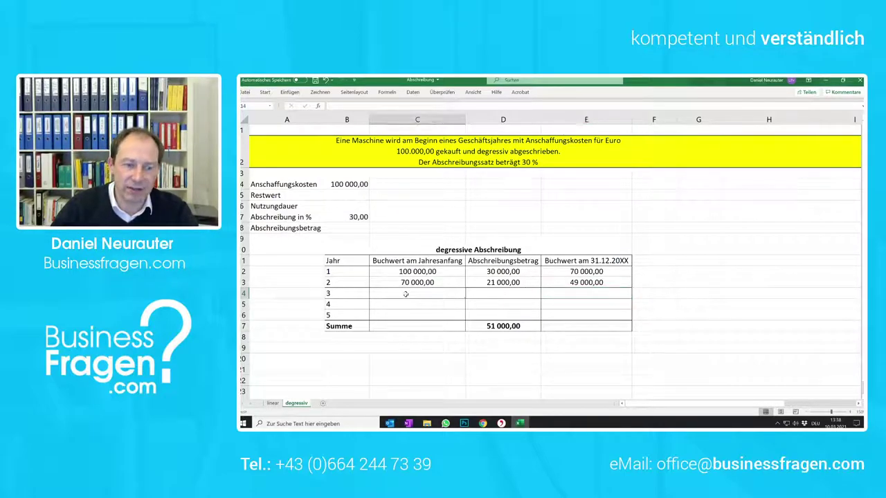
{"action": "type", "text": "49 000"}
{"action": "key", "text": "Tab"}
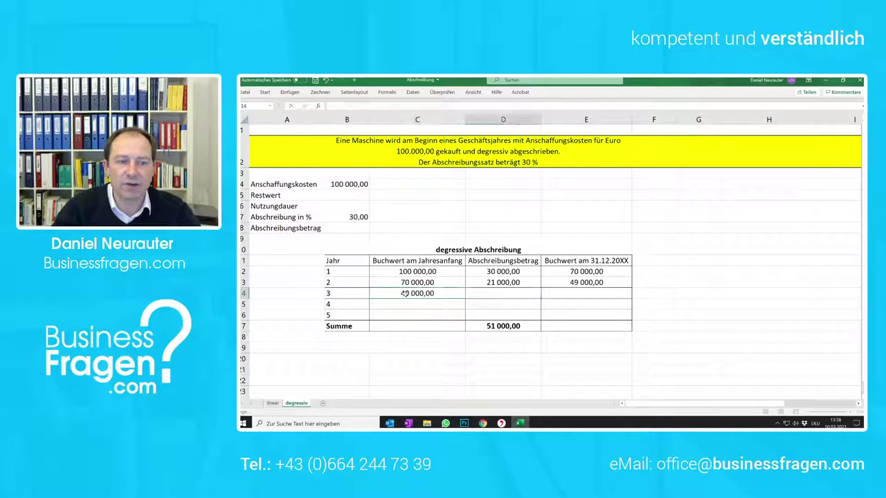
{"action": "type", "text": "="}
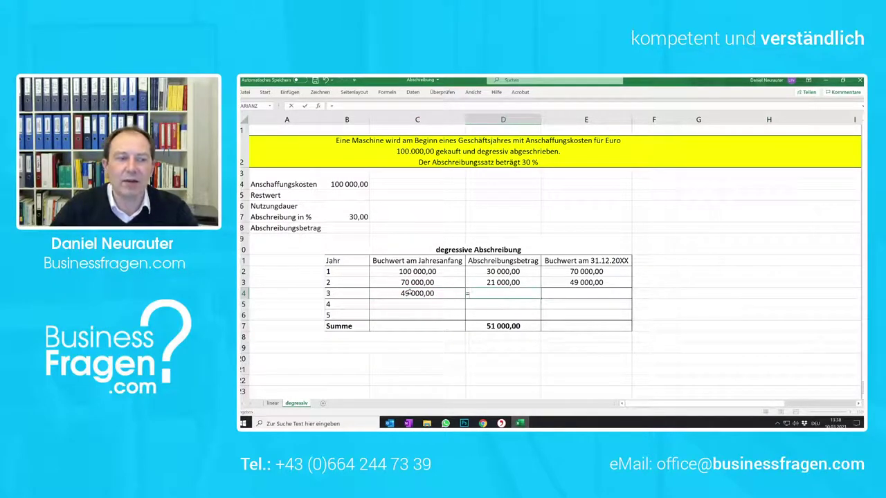
{"action": "left_click", "coordinate": [407, 293]}
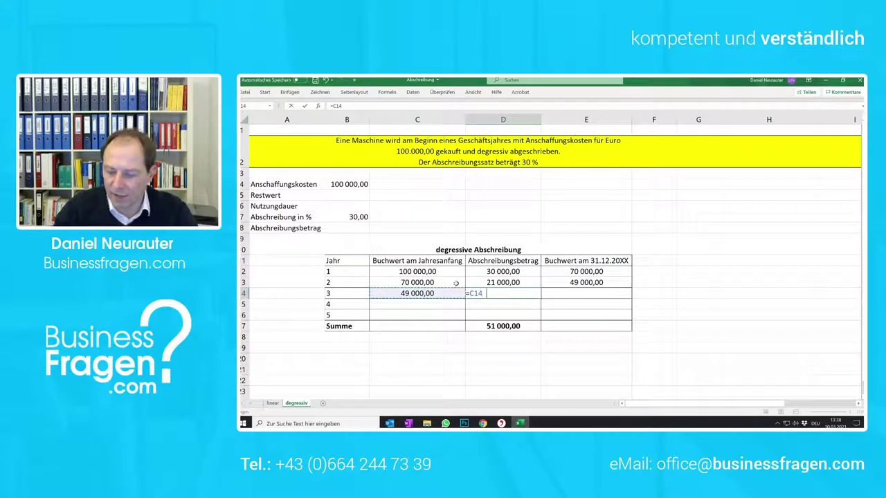
{"action": "type", "text": "*0,3"}
{"action": "key", "text": "Return"}
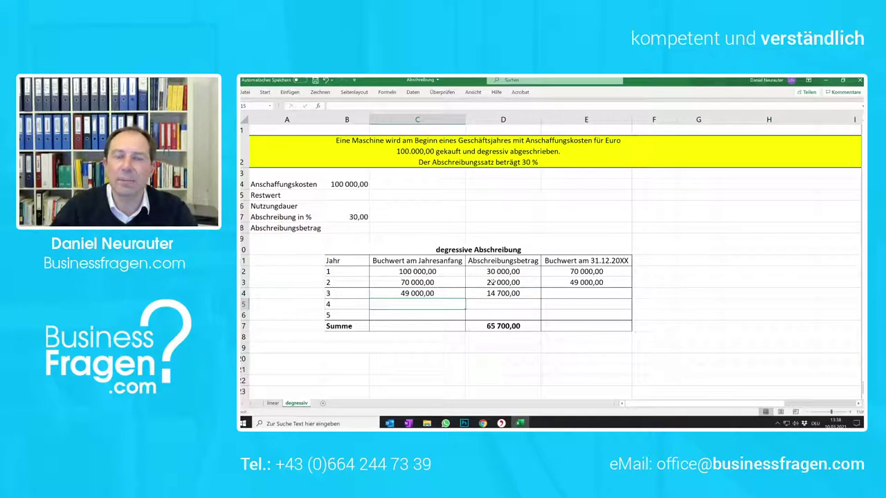
Set year 3's year-end value E14 to =C14-D14, giving 34 300,00
{"action": "left_click", "coordinate": [590, 295]}
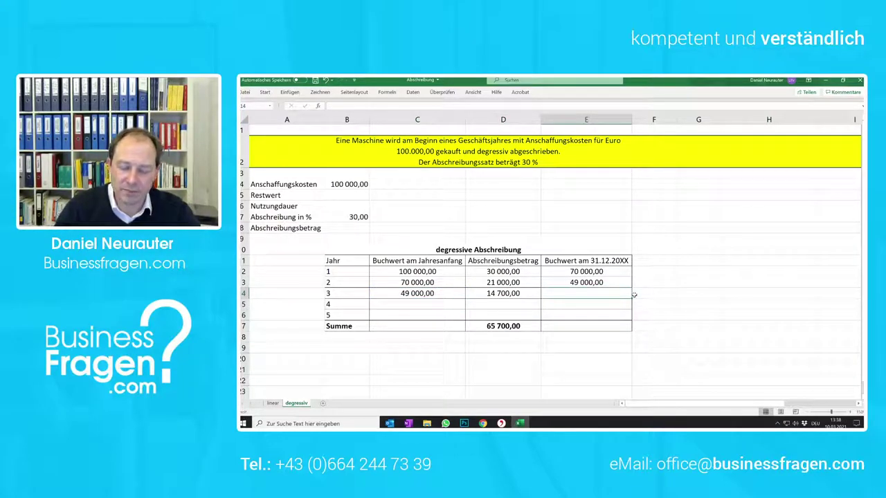
{"action": "type", "text": "="}
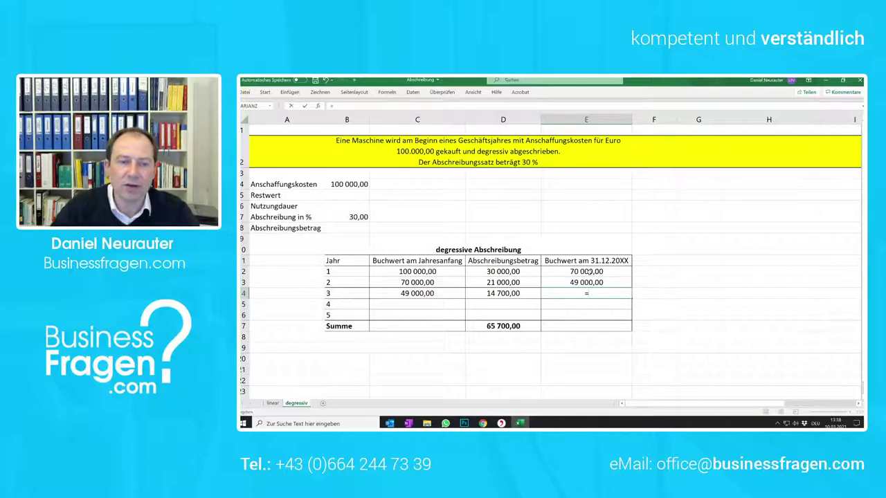
{"action": "left_click", "coordinate": [417, 293]}
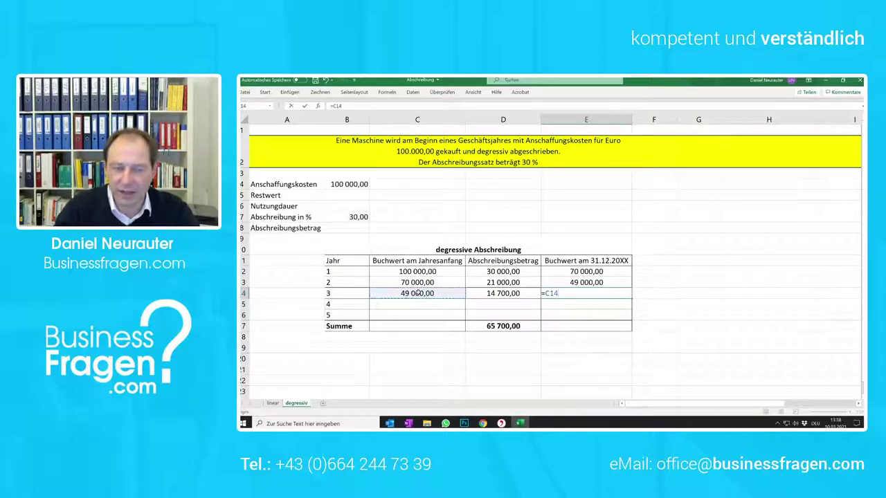
{"action": "type", "text": "-"}
{"action": "left_click", "coordinate": [503, 293]}
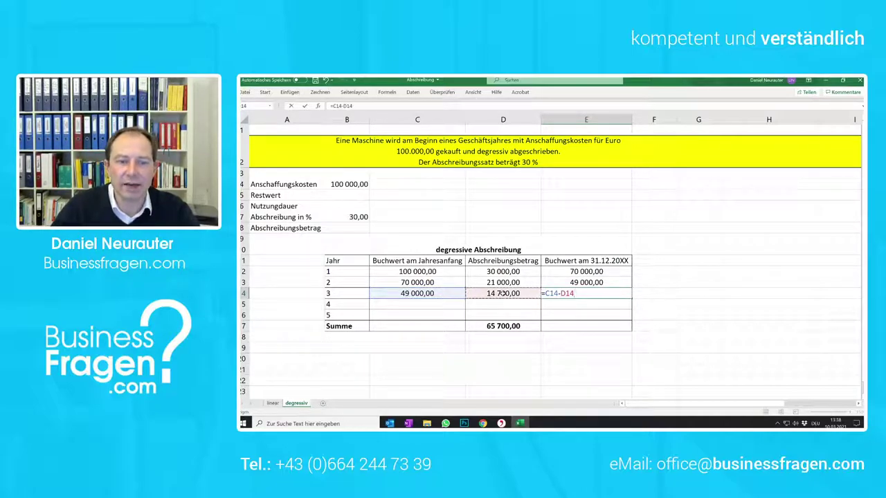
{"action": "key", "text": "Return"}
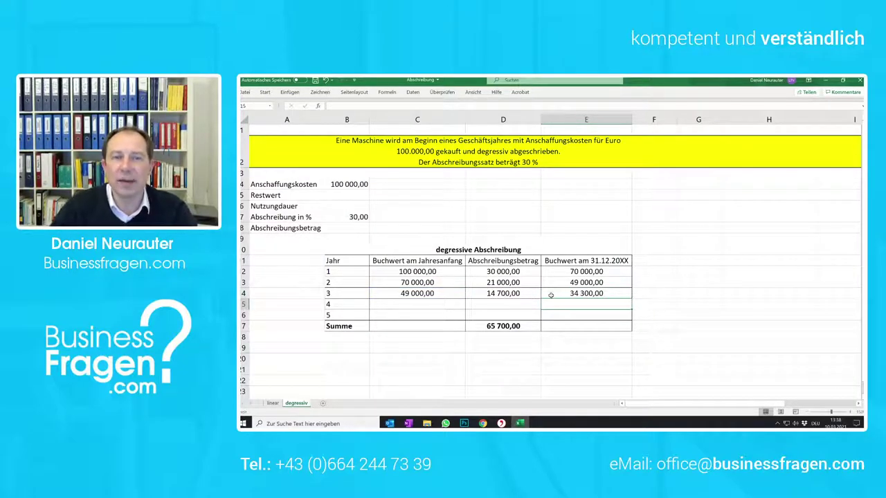
Enter 34 300 in C15 and a 30% depreciation formula on C15 in D15
{"action": "left_click", "coordinate": [439, 305]}
{"action": "type", "text": "34 3"}
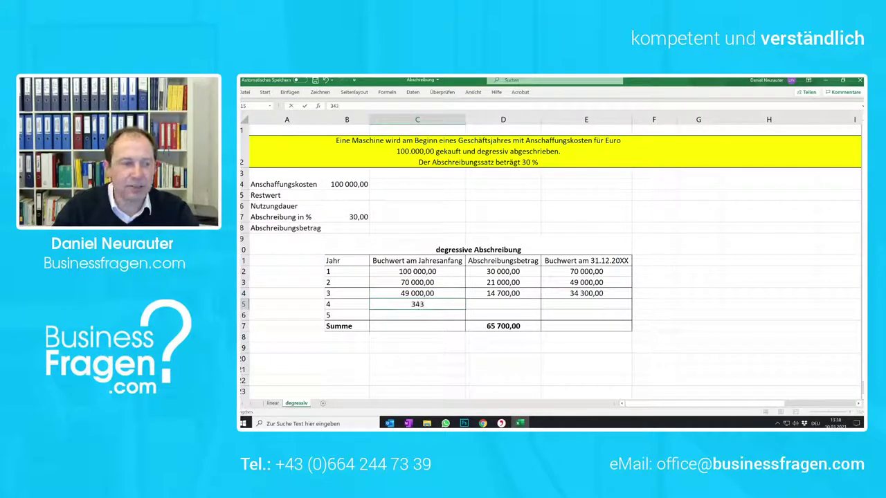
{"action": "type", "text": "00"}
{"action": "key", "text": "Tab"}
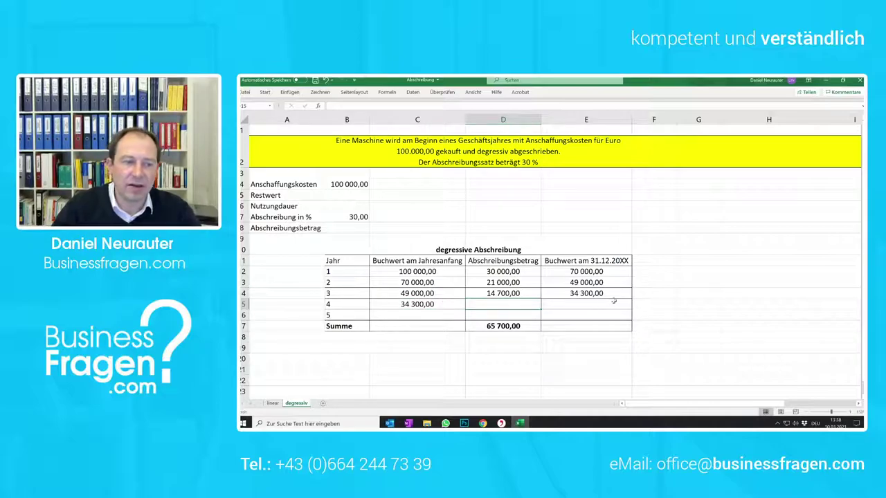
{"action": "type", "text": "="}
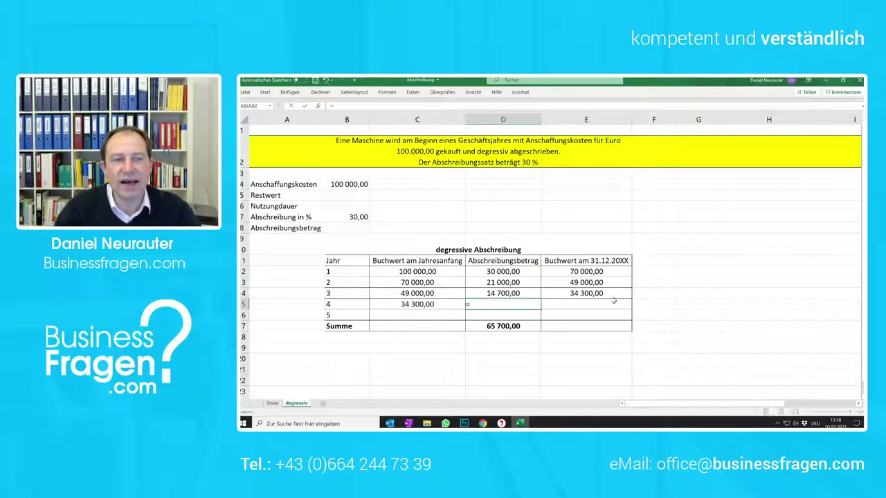
{"action": "left_click", "coordinate": [413, 304]}
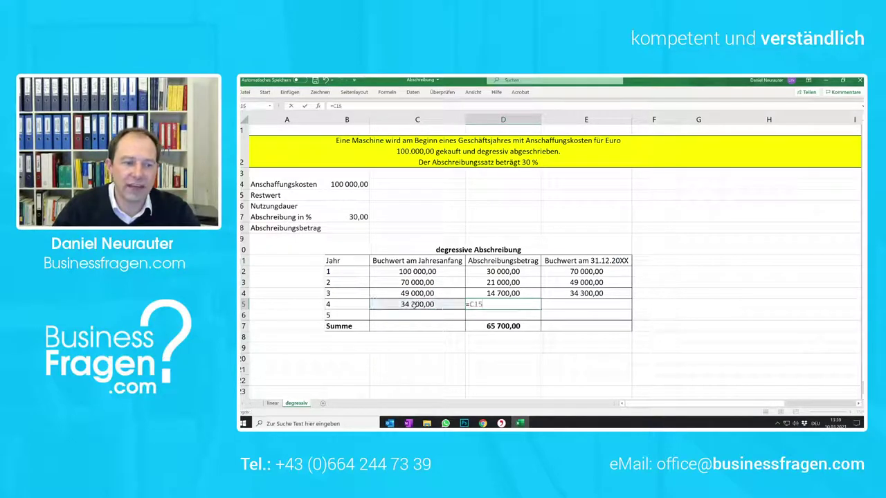
{"action": "type", "text": "*"}
{"action": "type", "text": "0,3"}
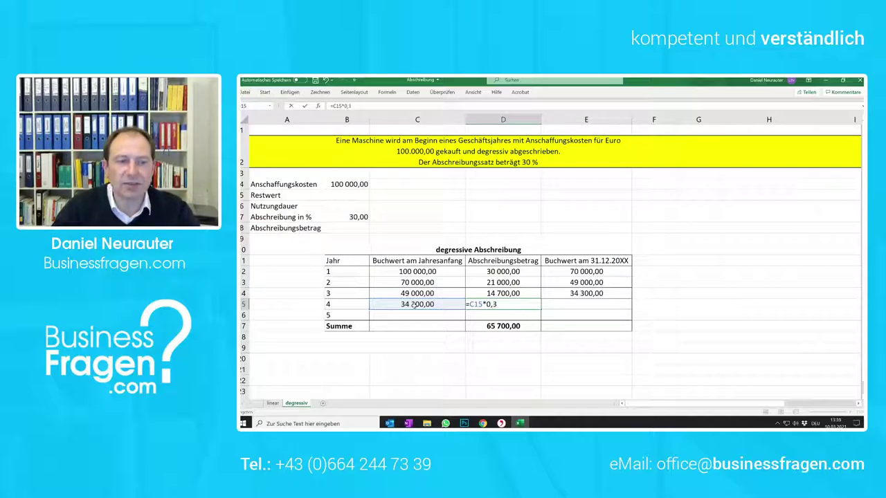
{"action": "key", "text": "Return"}
Set year 4's year-end value E15 to =C15-D15, giving 24 010,00
{"action": "left_click", "coordinate": [574, 303]}
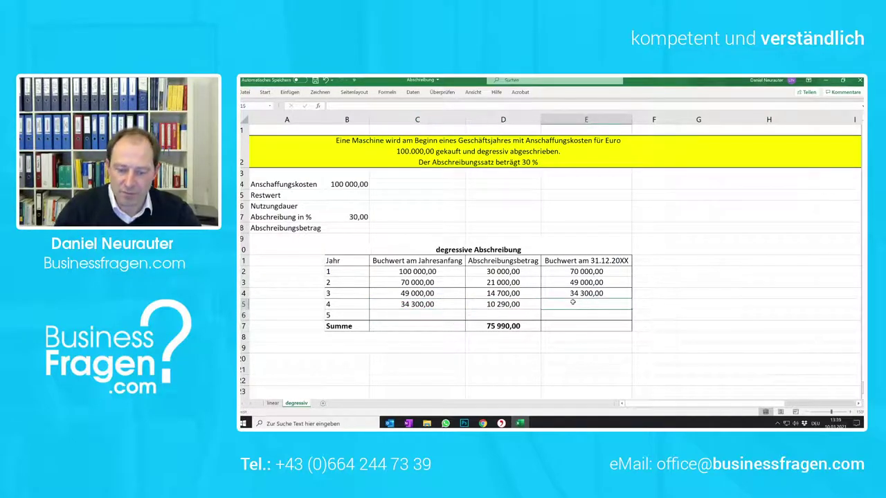
{"action": "type", "text": "="}
{"action": "left_click", "coordinate": [432, 303]}
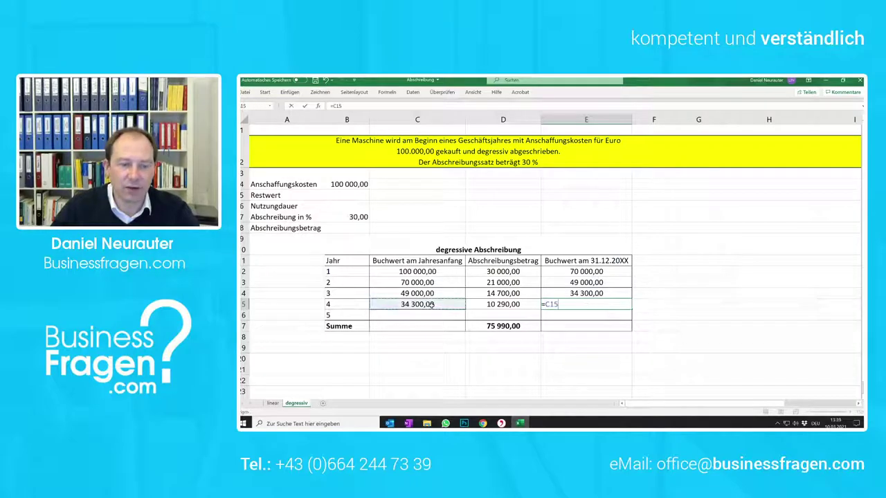
{"action": "type", "text": "-"}
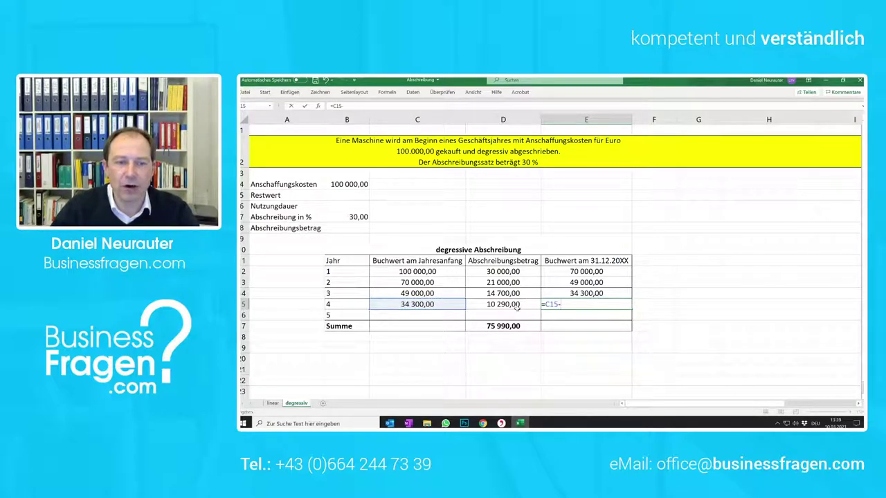
{"action": "left_click", "coordinate": [517, 308]}
{"action": "key", "text": "Return"}
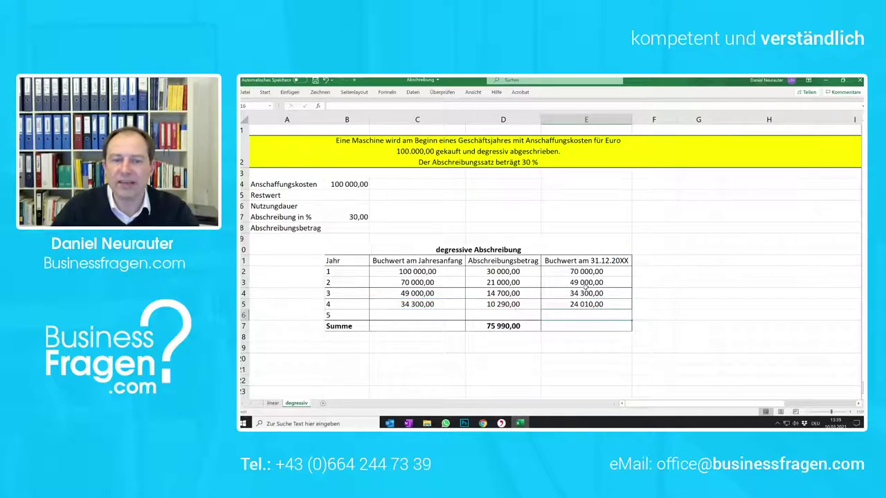
Enter 24010 in C16 and depreciation formula =C16*0,3 in D16 (7 203,00)
{"action": "left_click", "coordinate": [420, 314]}
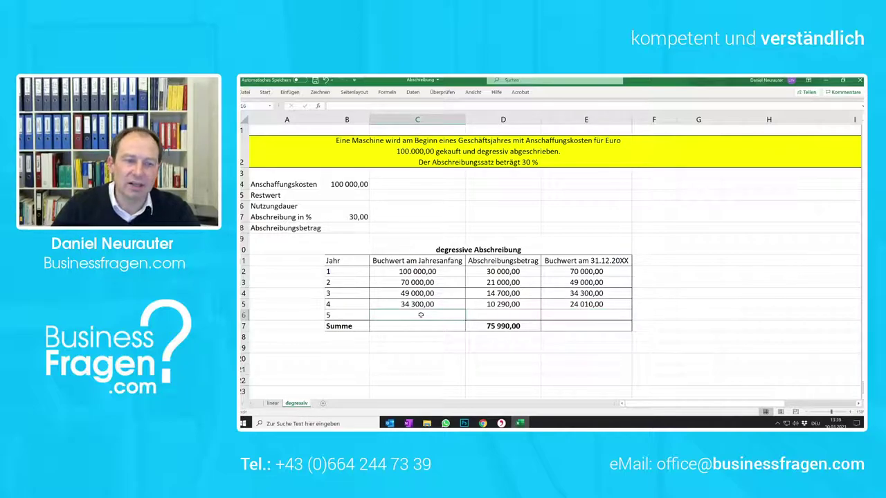
{"action": "type", "text": "24010"}
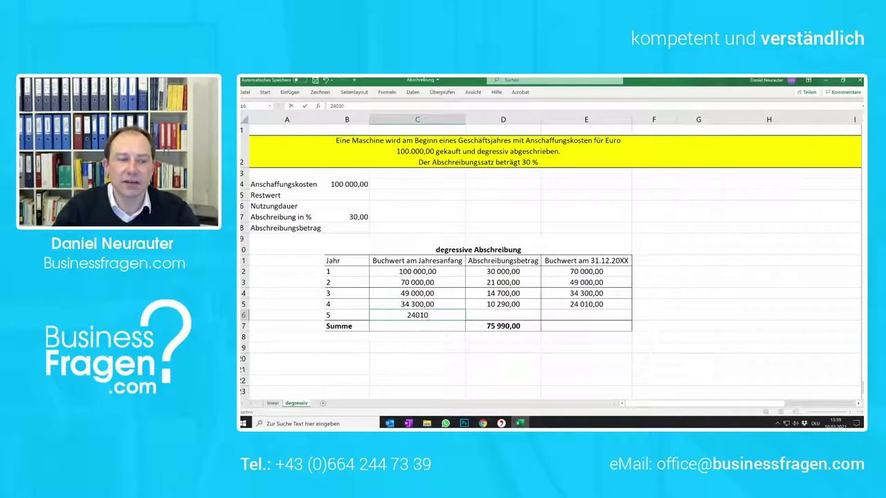
{"action": "key", "text": "Tab"}
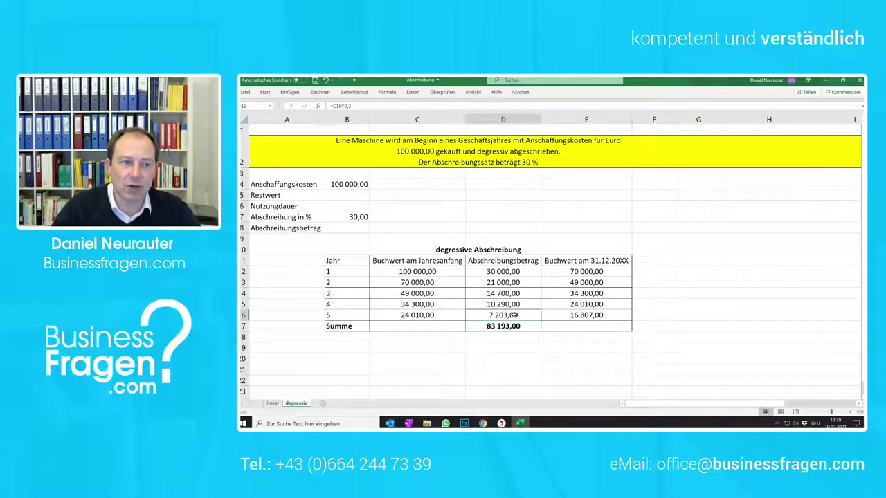
{"action": "type", "text": "="}
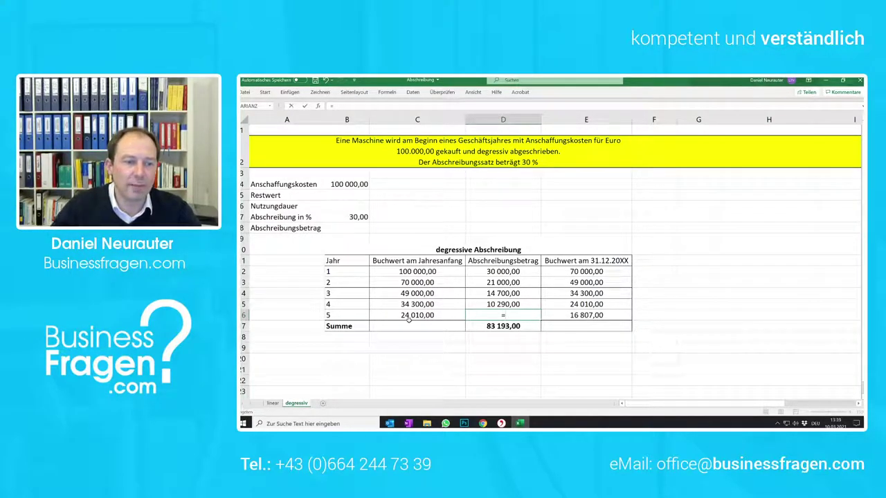
{"action": "left_click", "coordinate": [408, 316]}
{"action": "type", "text": "*0,"}
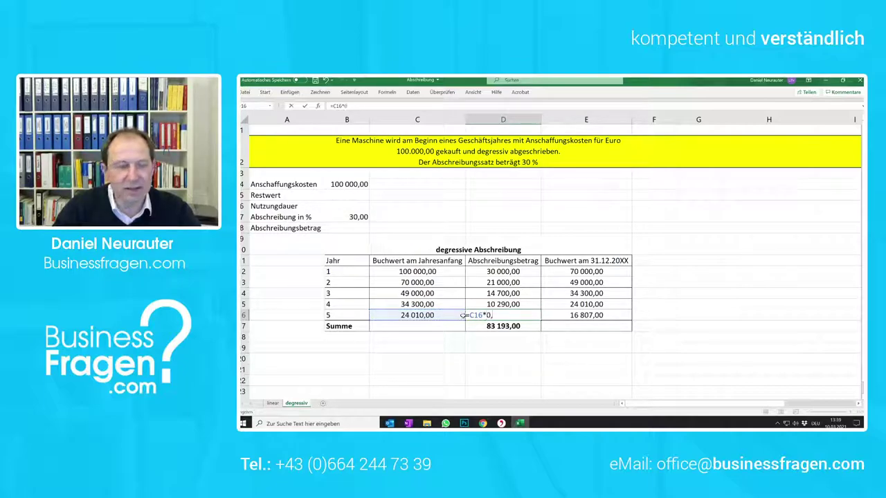
{"action": "type", "text": "3"}
{"action": "key", "text": "Return"}
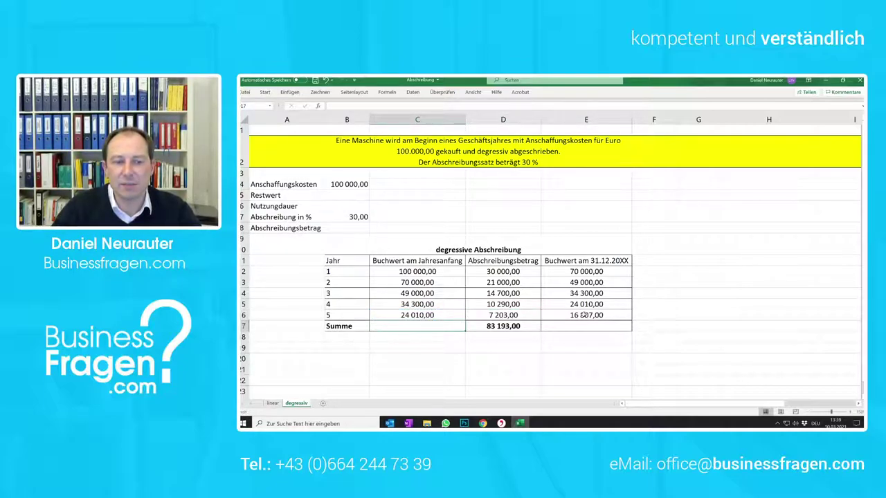
Set year 5's year-end value E16 to =C16-D16, giving 16 807,00
{"action": "left_click", "coordinate": [583, 315]}
{"action": "type", "text": "="}
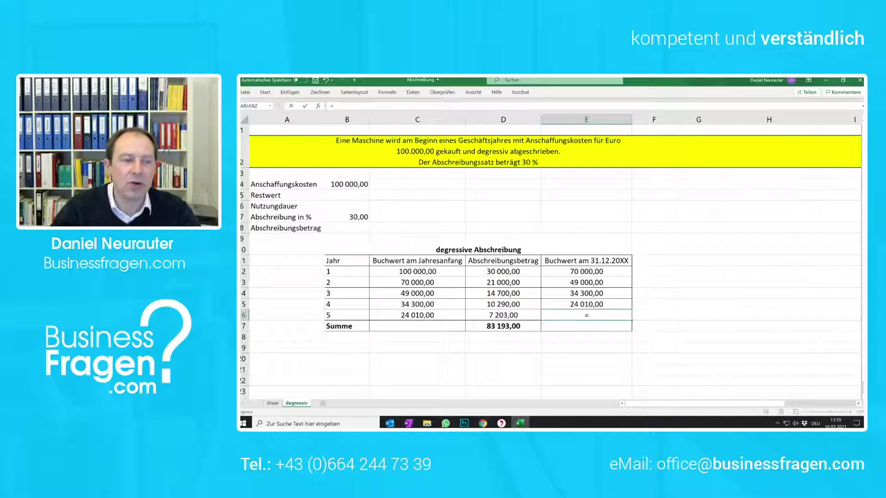
{"action": "left_click", "coordinate": [440, 316]}
{"action": "type", "text": "-"}
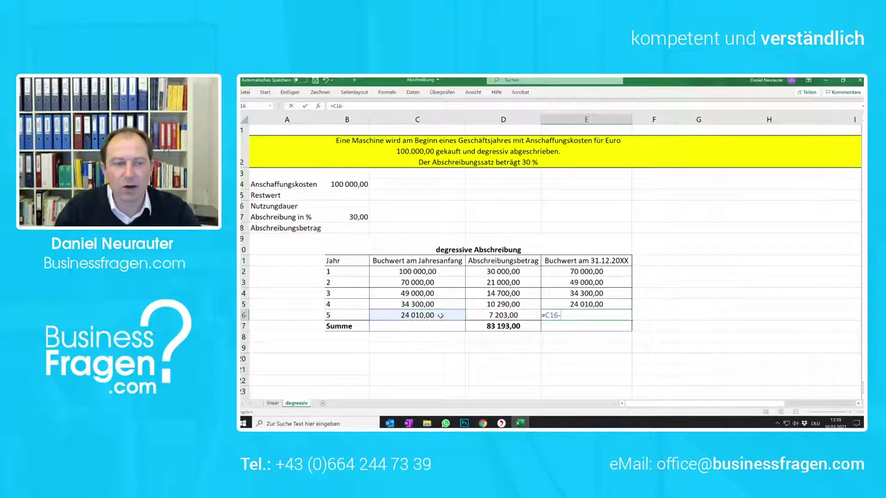
{"action": "left_click", "coordinate": [488, 316]}
{"action": "key", "text": "Return"}
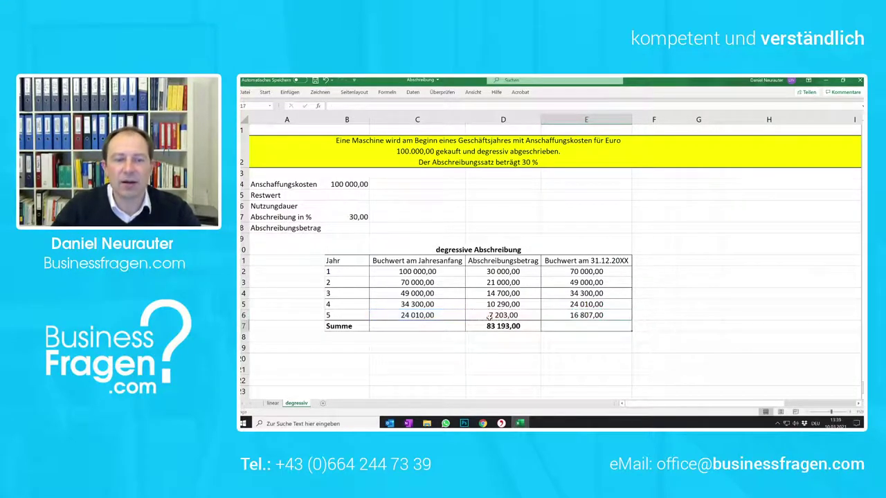
{"action": "left_click", "coordinate": [586, 370]}
{"action": "left_click", "coordinate": [572, 314]}
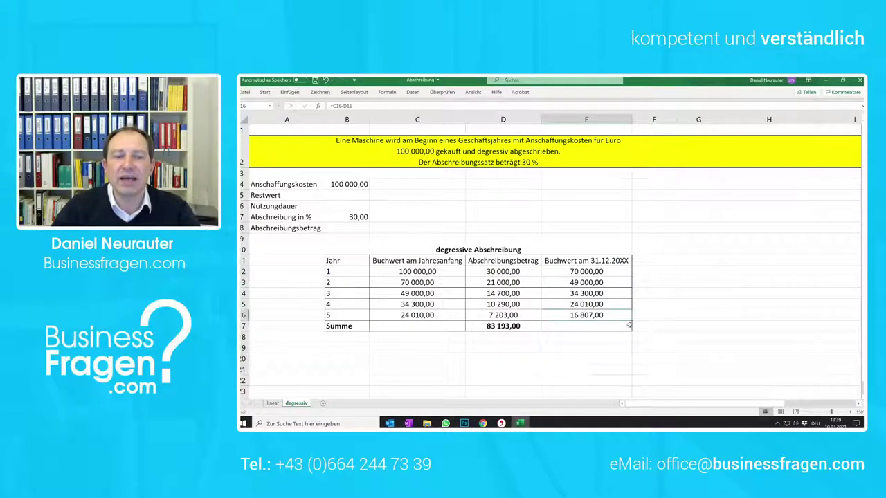